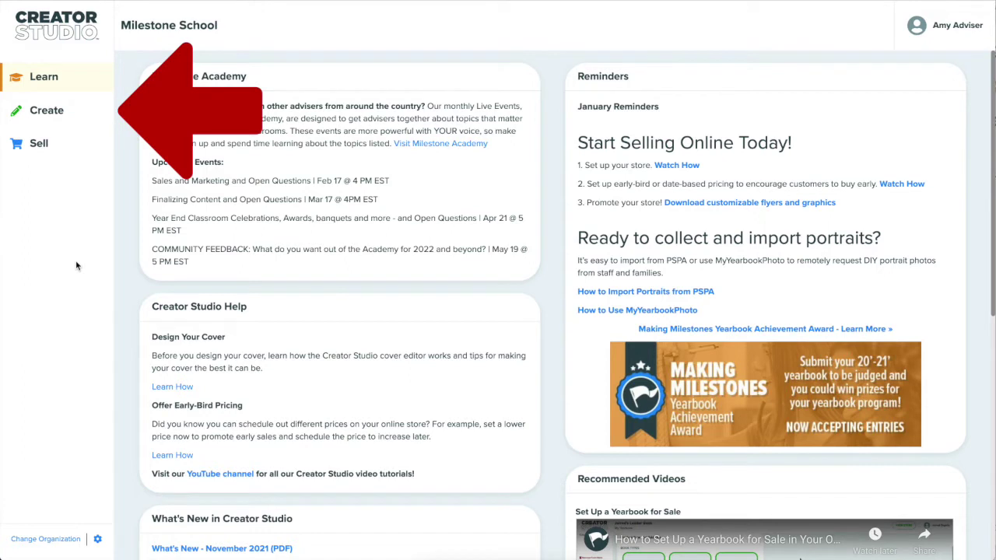
Open the yearbook project's dashboard and review its progress, covers, sections, team, photos and parent ads.
left_click(74, 118)
left_click(75, 146)
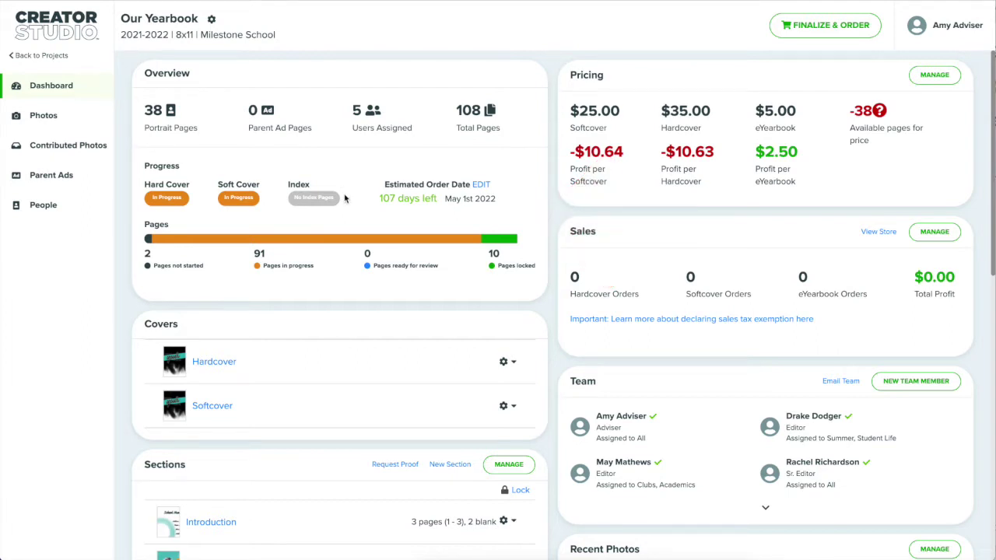
scroll(346, 195, "down", 1)
scroll(352, 202, "down", 3)
scroll(355, 207, "down", 1)
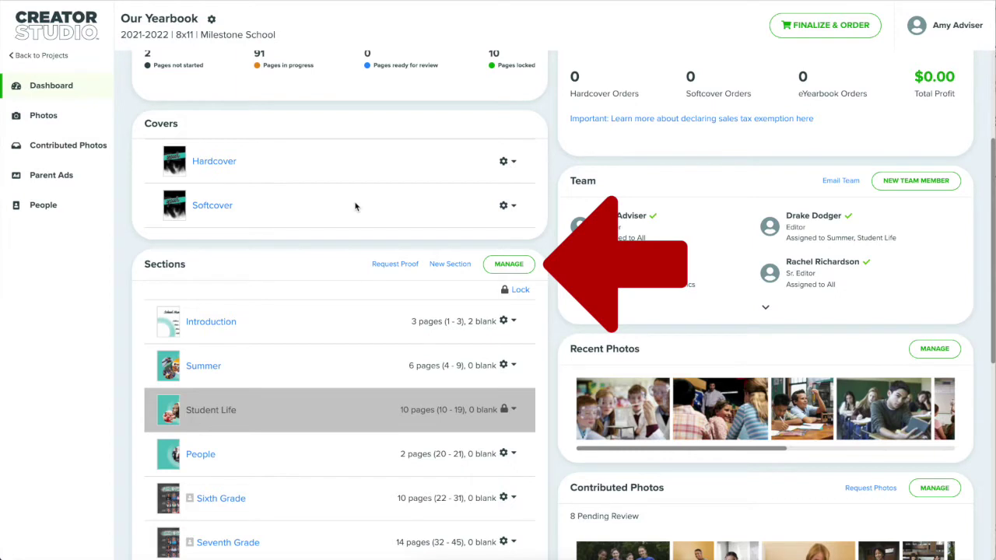
scroll(354, 206, "up", 3)
scroll(767, 211, "down", 1)
scroll(767, 212, "down", 4)
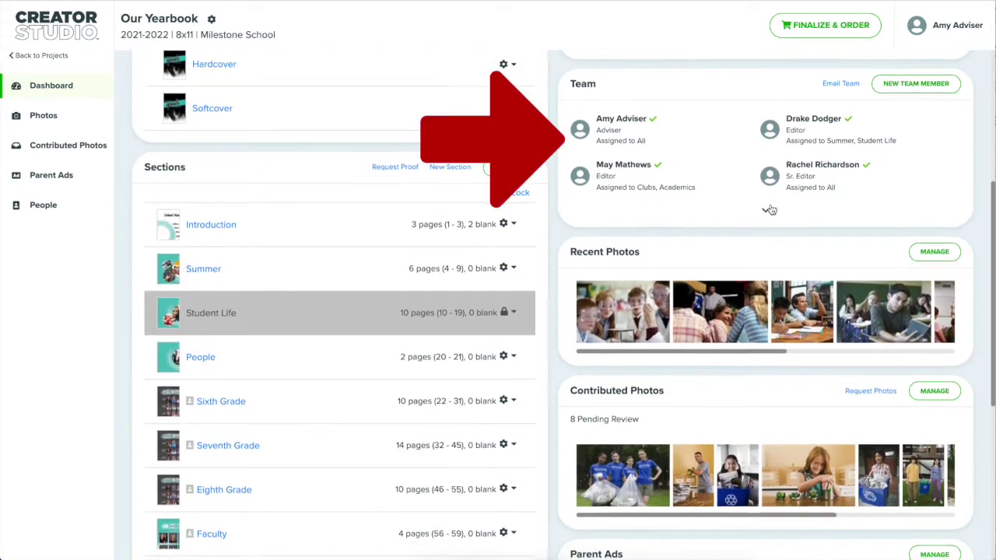
scroll(770, 210, "down", 1)
scroll(769, 206, "down", 3)
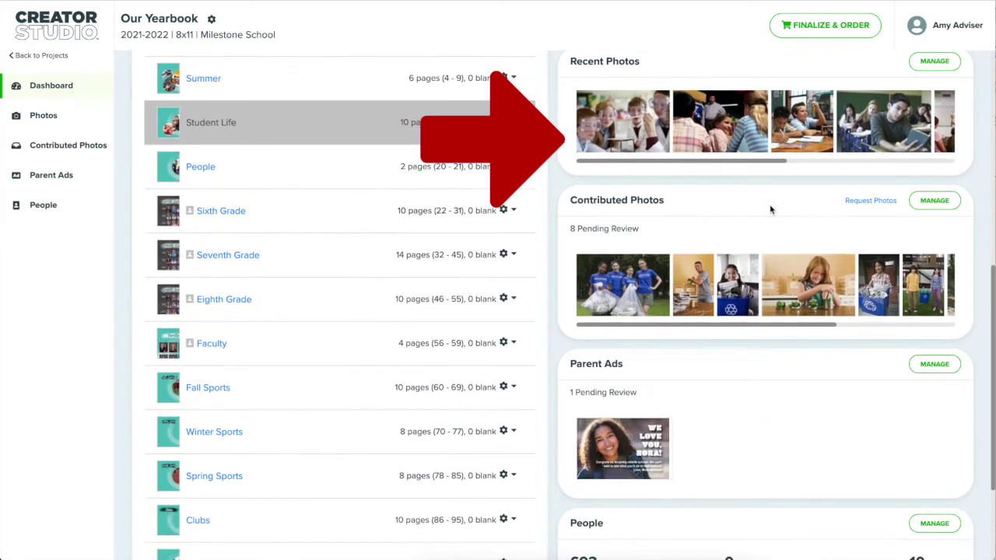
scroll(769, 204, "down", 2)
Open the project's People page and look over its options.
left_click(47, 206)
left_click(823, 76)
left_click(688, 99)
View the project photos in the Student Life section and look at the options for adding photos.
left_click(39, 119)
left_click(163, 172)
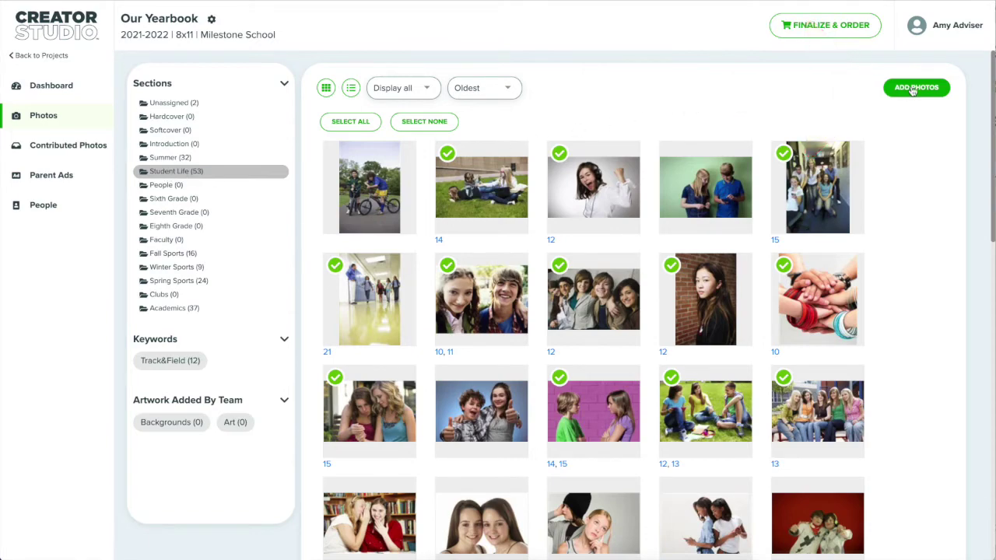
left_click(915, 88)
left_click(862, 45)
Copy the photo request link from the Contributed Photos page, sending no email invite.
left_click(84, 151)
left_click(892, 126)
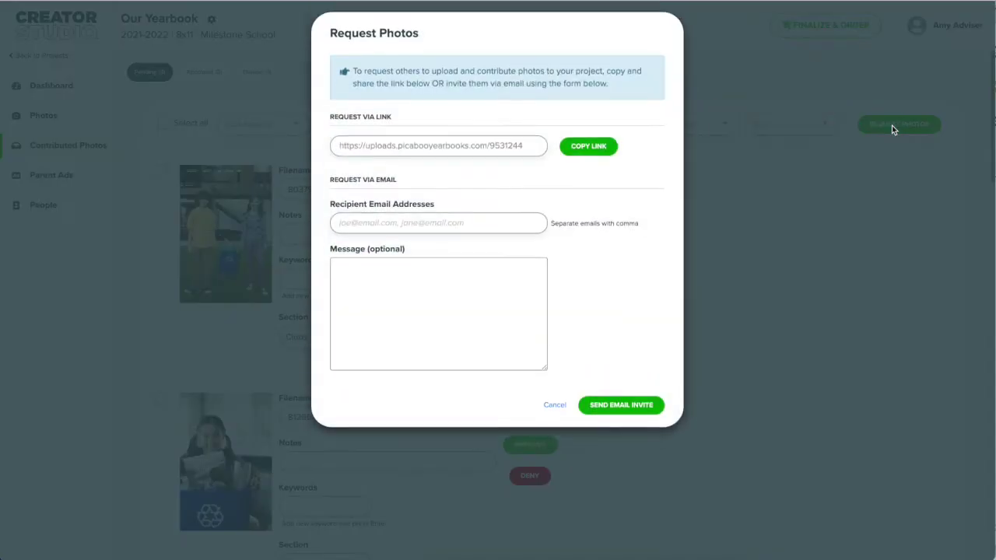
left_click(588, 154)
left_click(557, 429)
Preview the pending parent ad at full size and close the preview.
left_click(67, 176)
left_click(236, 207)
left_click(317, 94)
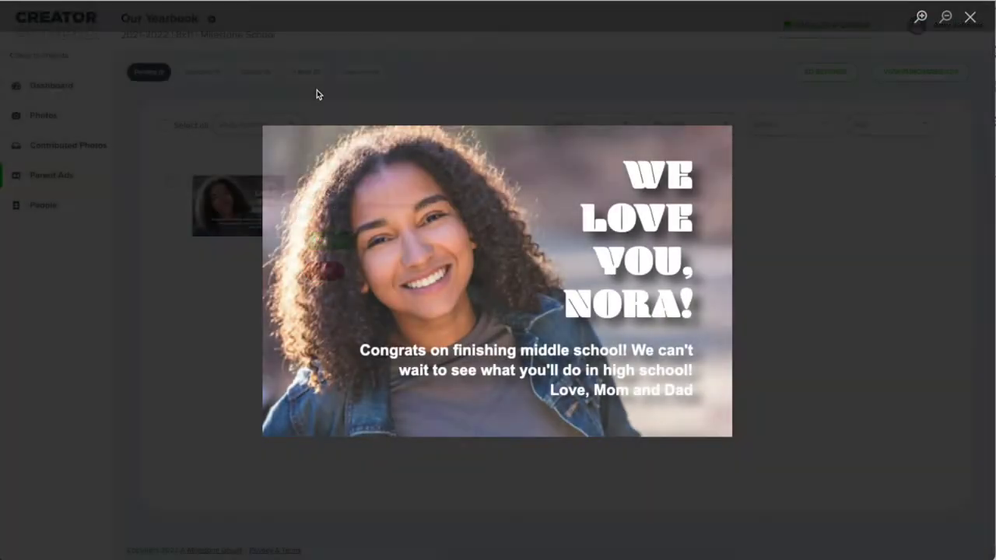
Open the Summer section in the page editor and view the filters for the large bungee photo.
left_click(63, 91)
scroll(432, 307, "down", 3)
scroll(430, 296, "down", 1)
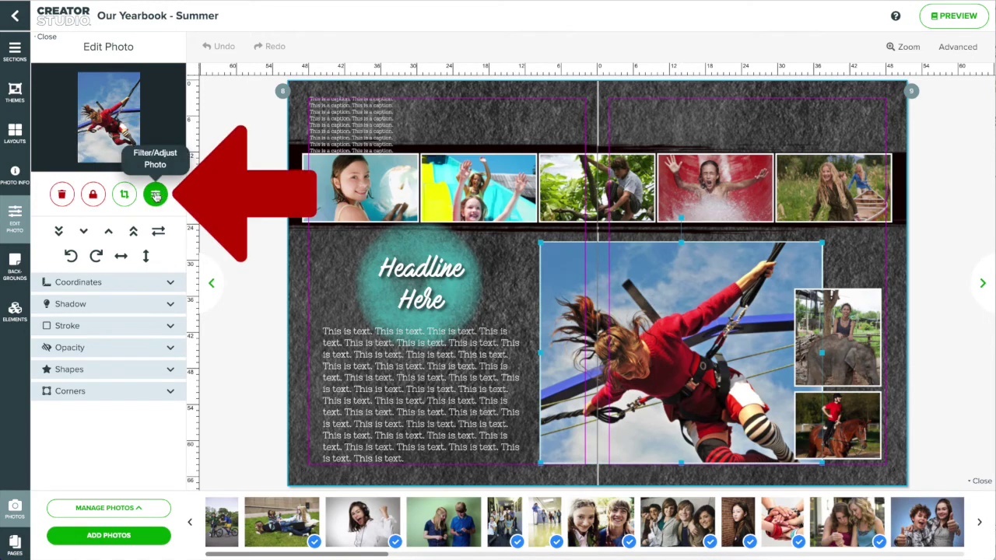
left_click(155, 195)
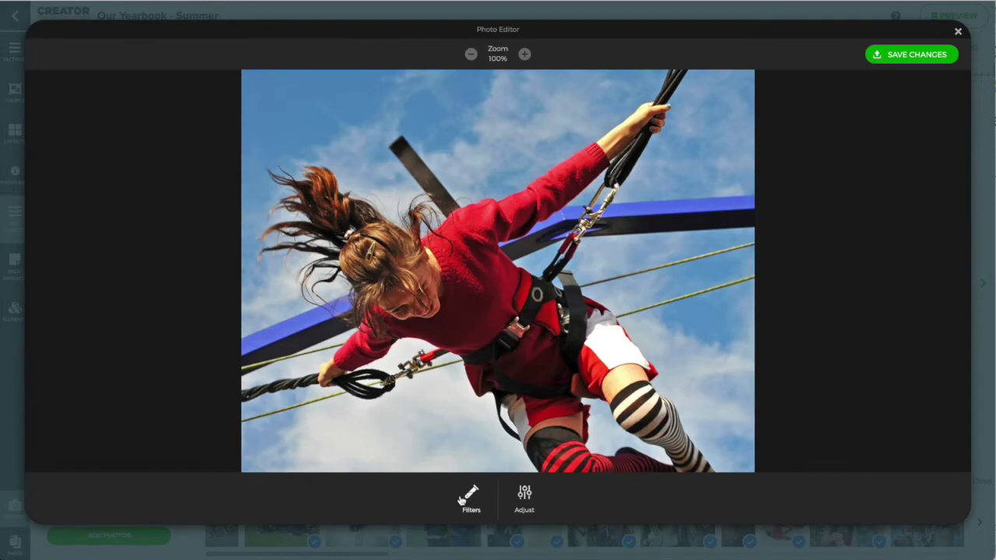
left_click(470, 498)
left_click(909, 498)
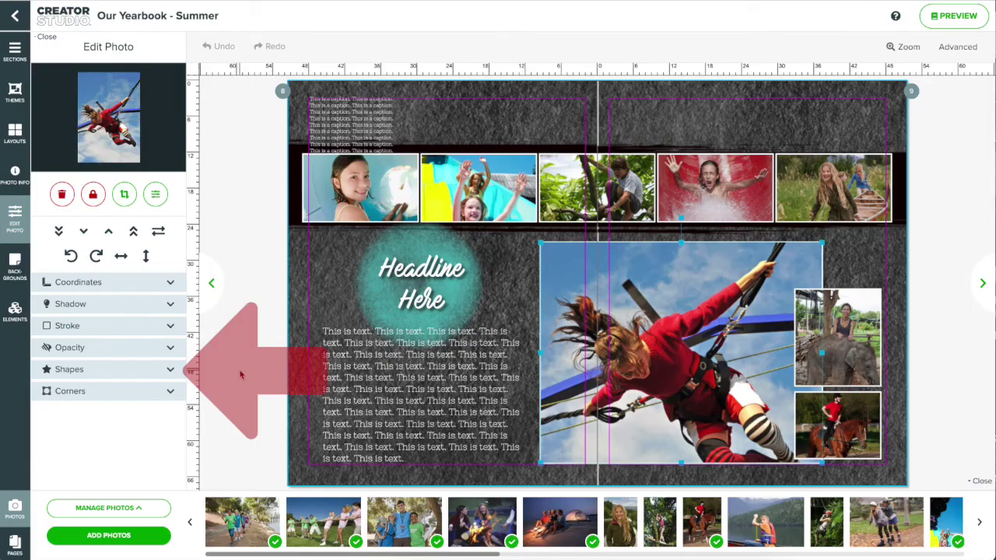
Browse the shape options for the selected bungee photo and try one with rounded corners.
left_click(114, 368)
scroll(113, 369, "down", 5)
scroll(126, 371, "down", 4)
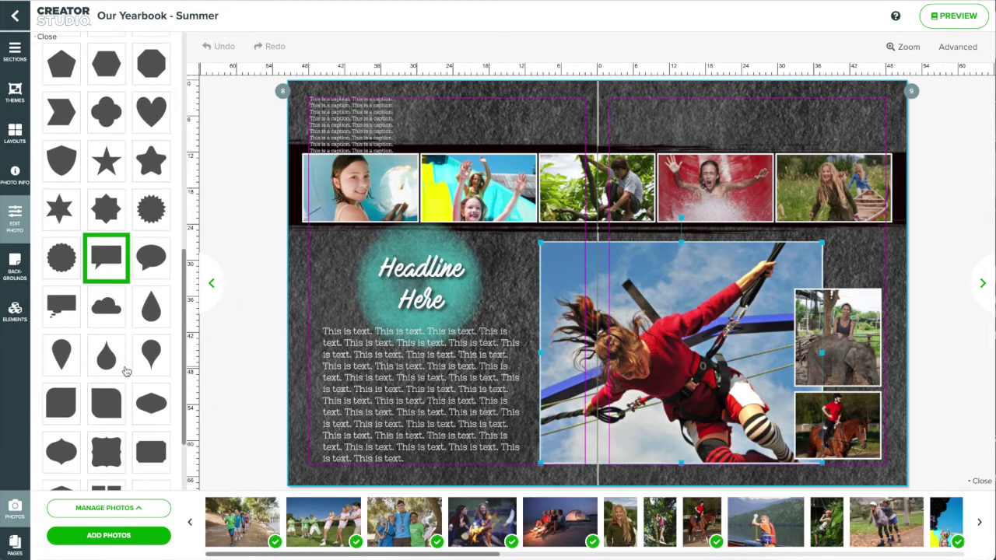
left_click(69, 406)
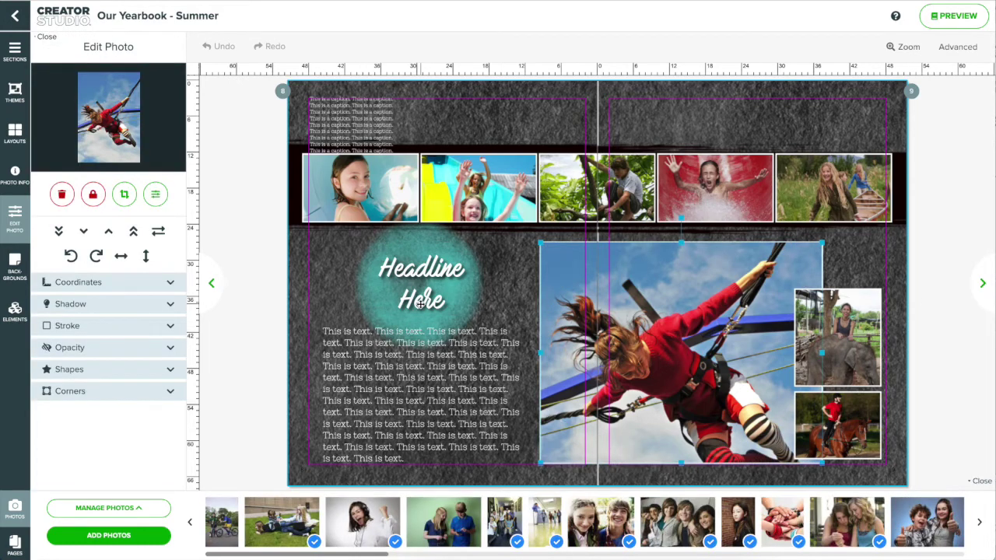
Select the "Headline Here" text and browse its font and font size choices.
left_click(420, 304)
left_click(420, 304)
left_click(424, 334)
scroll(400, 395, "down", 3)
left_click(465, 336)
scroll(466, 413, "down", 5)
left_click(467, 336)
Look at the shadow and text spacing options for the headline text.
left_click(169, 188)
left_click(169, 188)
left_click(172, 230)
left_click(172, 230)
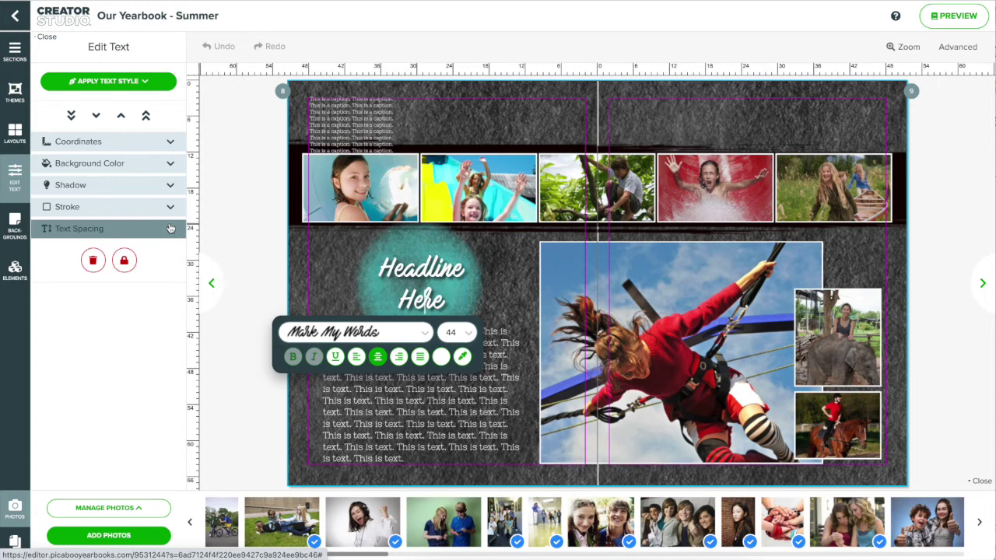
Browse the available yearbook themes and look through the contents of one.
left_click(14, 91)
scroll(164, 261, "down", 5)
scroll(164, 254, "down", 5)
left_click(146, 247)
scroll(148, 247, "down", 3)
scroll(148, 247, "down", 1)
Browse the page layouts available in the editor.
left_click(4, 143)
scroll(101, 276, "down", 5)
scroll(101, 276, "down", 2)
Look through the page backgrounds and the design elements in the editor.
left_click(15, 227)
left_click(16, 267)
left_click(143, 305)
left_click(97, 40)
left_click(87, 307)
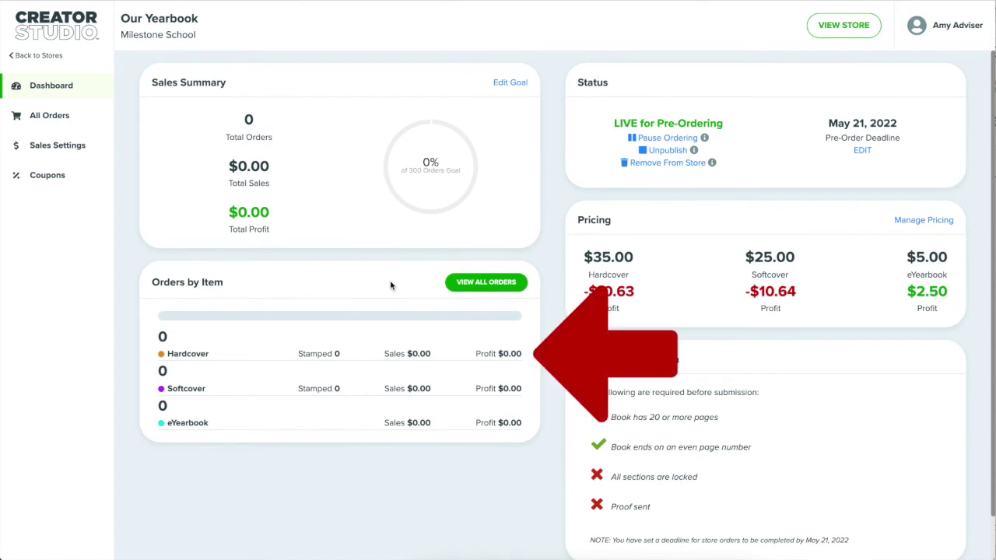
View the PROMO5 coupon's settings in the store and review the requirements for submitting to production on the sales dashboard.
left_click(49, 174)
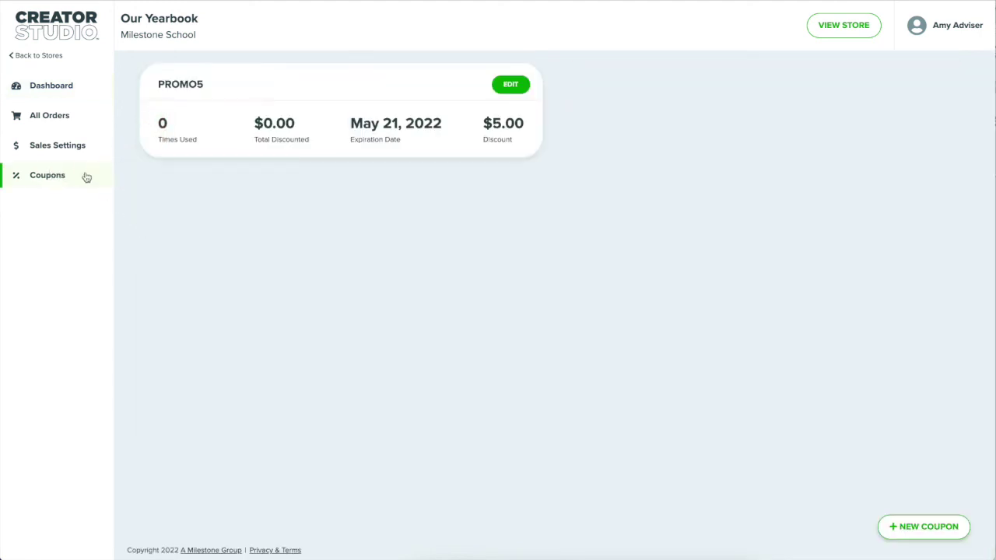
left_click(511, 87)
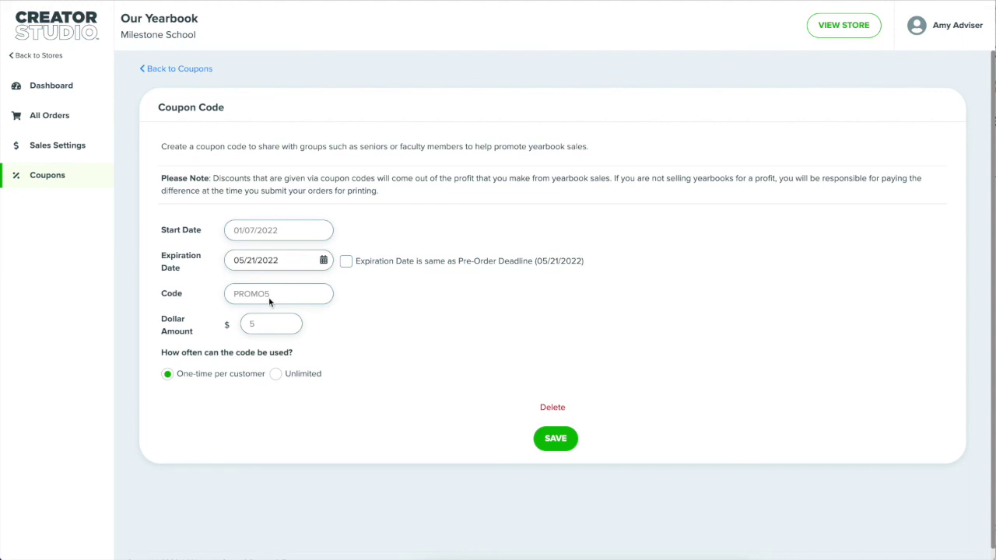
left_click(61, 87)
scroll(734, 345, "down", 1)
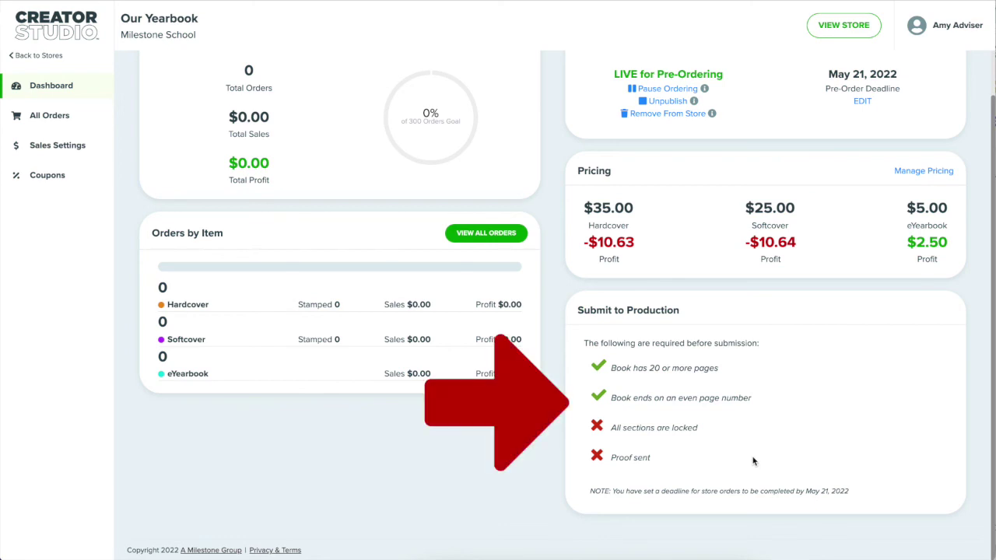